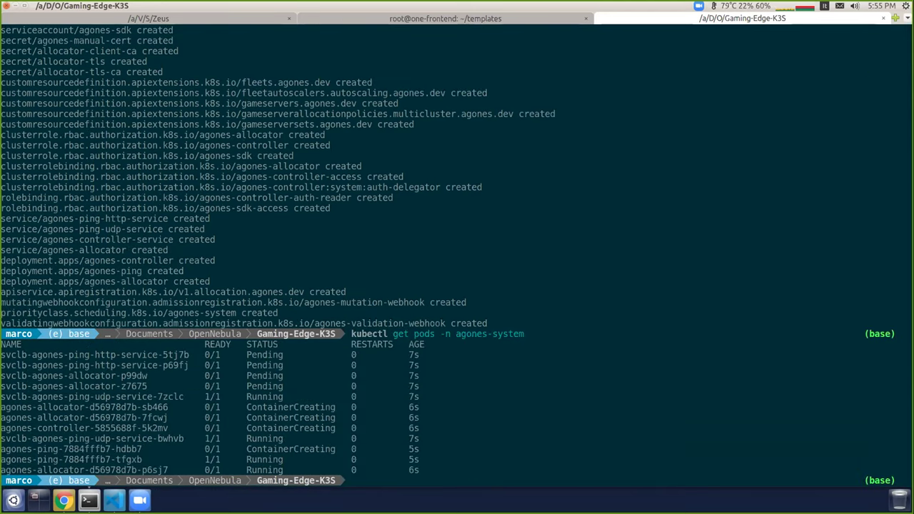
List the pods in the agones-system namespace two more times to check their status.
{"action": "key", "text": "Return"}
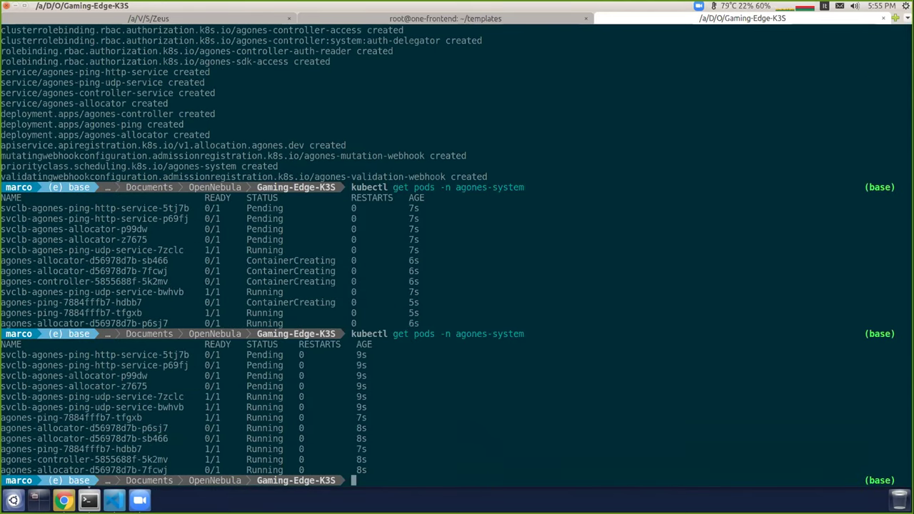
{"action": "key", "text": "Up"}
{"action": "key", "text": "Return"}
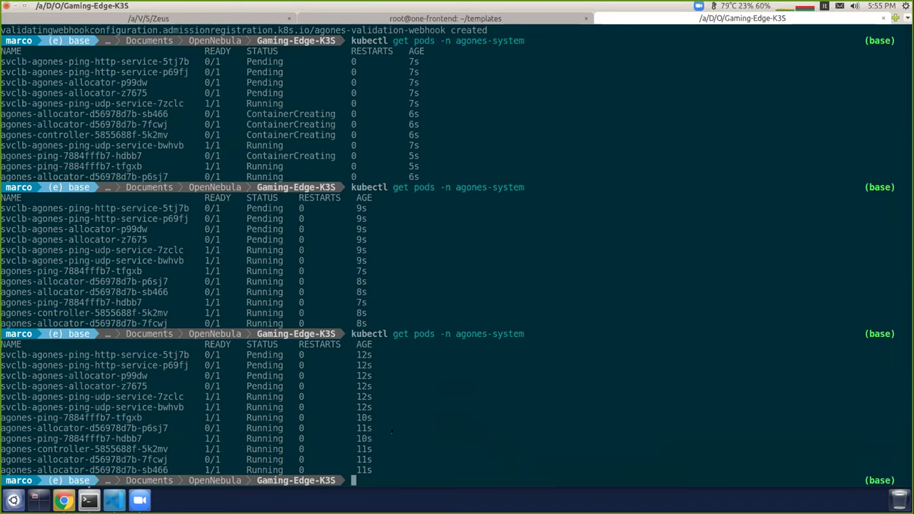
Open xonotic-gameserver.yaml in vi, review its kind and metadata entries, and quit the editor.
{"action": "type", "text": "vi xon"}
{"action": "key", "text": "Right"}
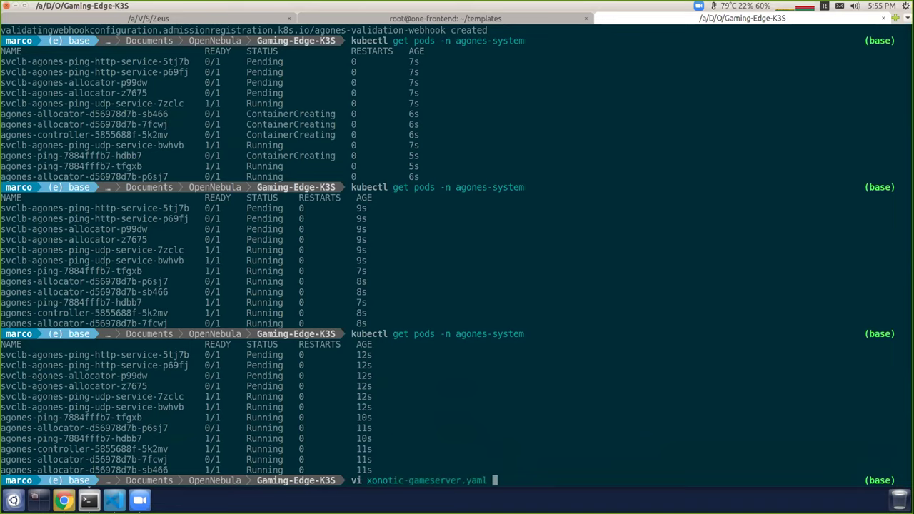
{"action": "key", "text": "Return"}
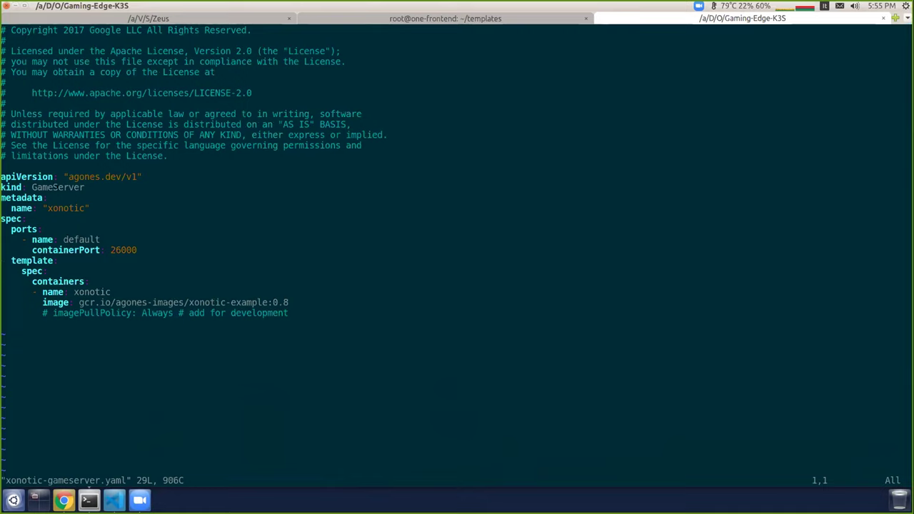
{"action": "double_click", "coordinate": [58, 187]}
{"action": "left_click", "coordinate": [57, 188]}
{"action": "left_click", "coordinate": [34, 197]}
{"action": "type", "text": ":q"}
{"action": "key", "text": "Return"}
Apply the xonotic-gameserver.yaml manifest to the cluster with kubectl.
{"action": "type", "text": "kubectl apply -f xo"}
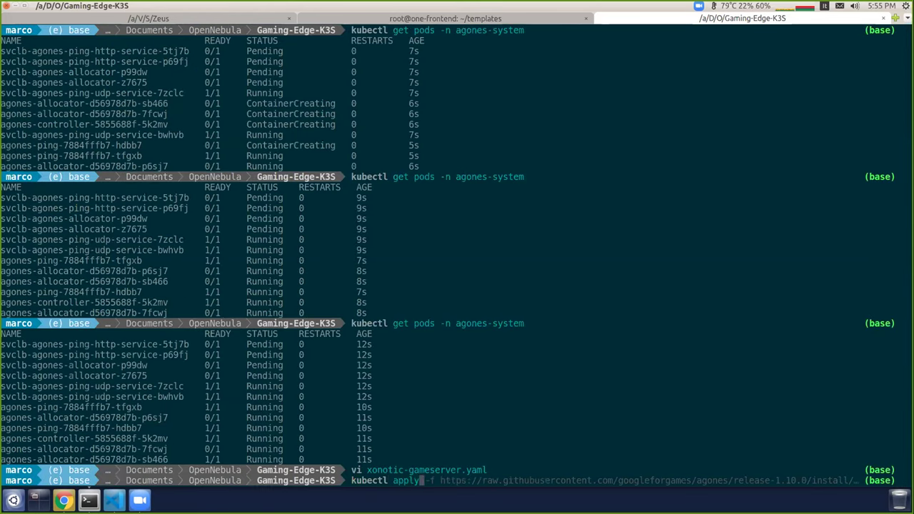
{"action": "key", "text": "Right"}
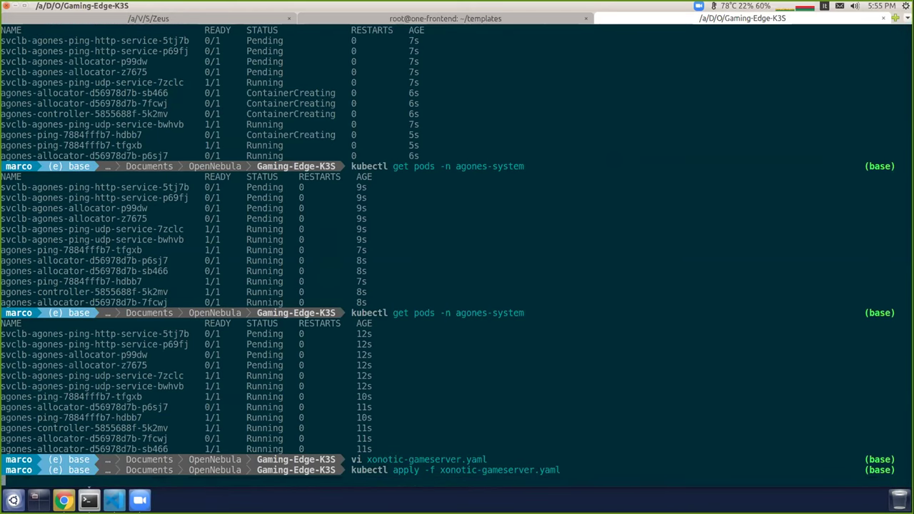
{"action": "key", "text": "Return"}
List the game servers with kubectl and highlight the xonotic server's state, address and port.
{"action": "type", "text": "kube"}
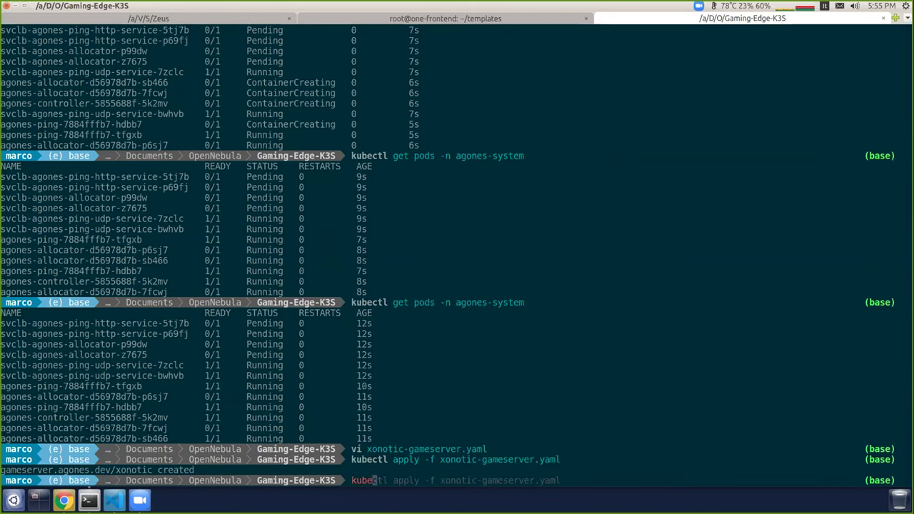
{"action": "type", "text": "ctl get gameserver"}
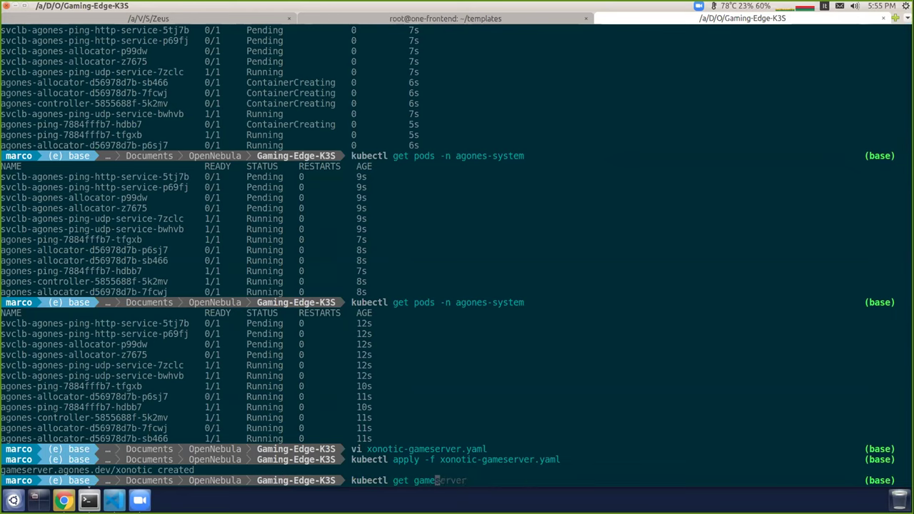
{"action": "key", "text": "Return"}
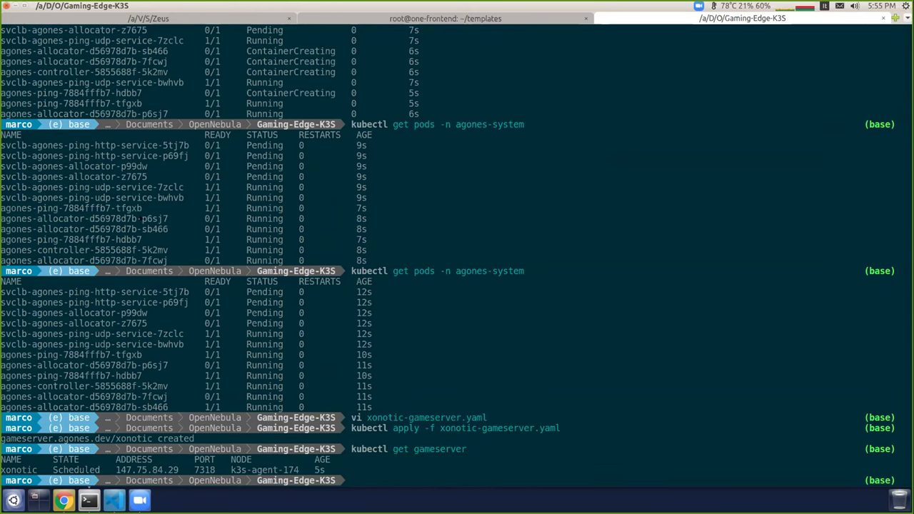
{"action": "double_click", "coordinate": [71, 469]}
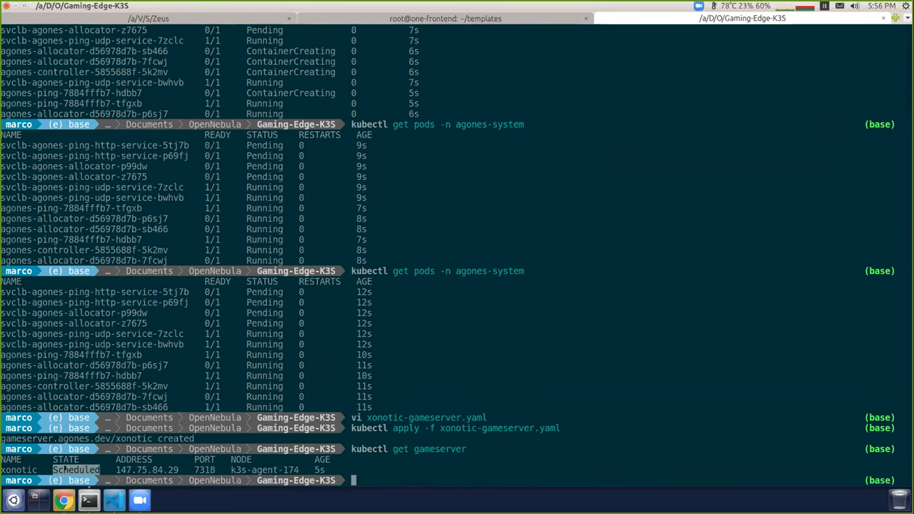
{"action": "double_click", "coordinate": [146, 469]}
{"action": "left_click", "coordinate": [205, 467]}
{"action": "double_click", "coordinate": [205, 469]}
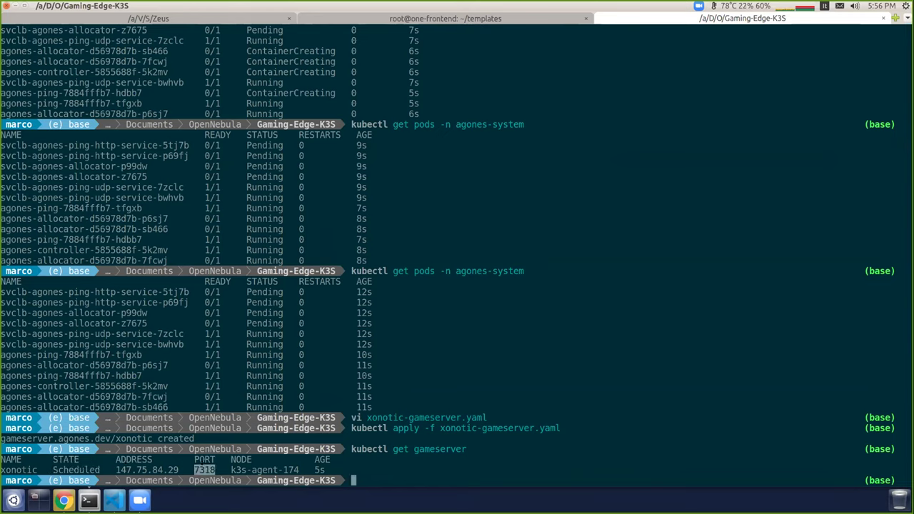
List the pods in the default namespace with kubectl.
{"action": "type", "text": "kubectl get"}
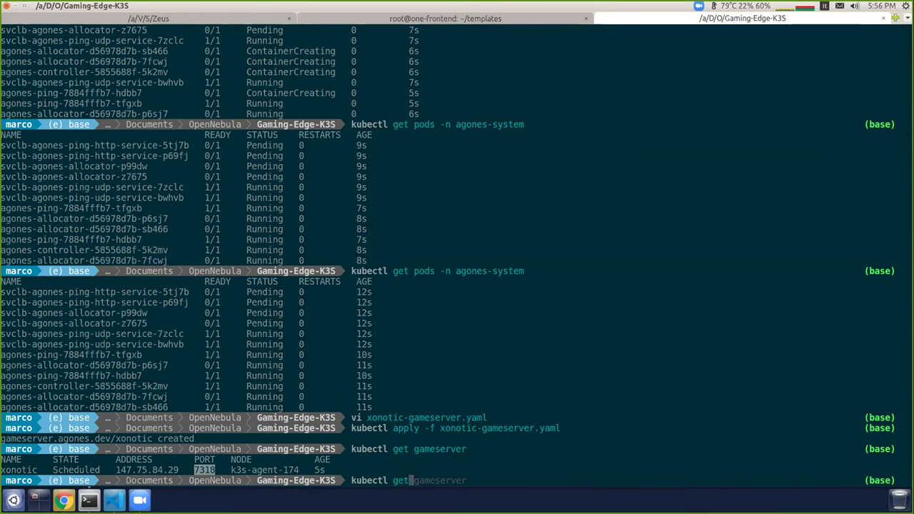
{"action": "type", "text": " pods"}
{"action": "key", "text": "Return"}
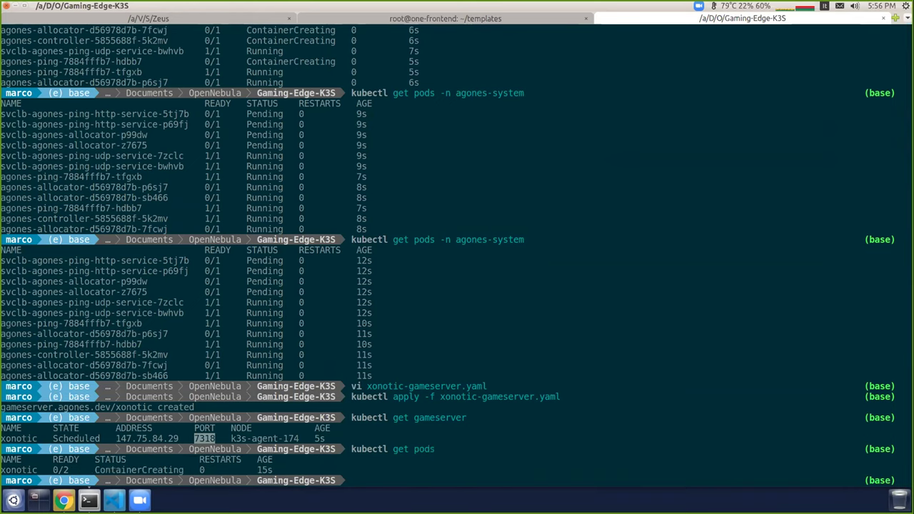
Describe the xonotic pod with kubectl, highlight the image named in its pulling event, and run the description again.
{"action": "type", "text": "kubectl describe pods xonotic"}
{"action": "key", "text": "Return"}
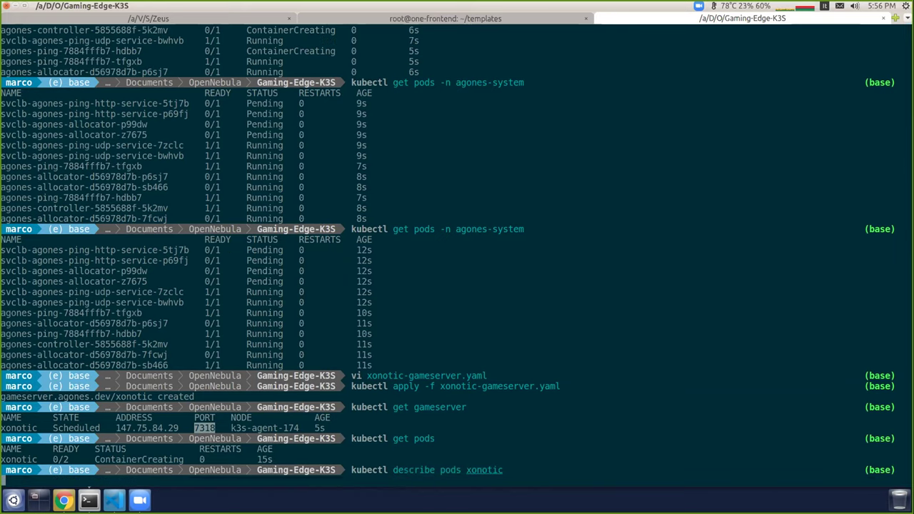
{"action": "double_click", "coordinate": [70, 470]}
{"action": "double_click", "coordinate": [372, 467]}
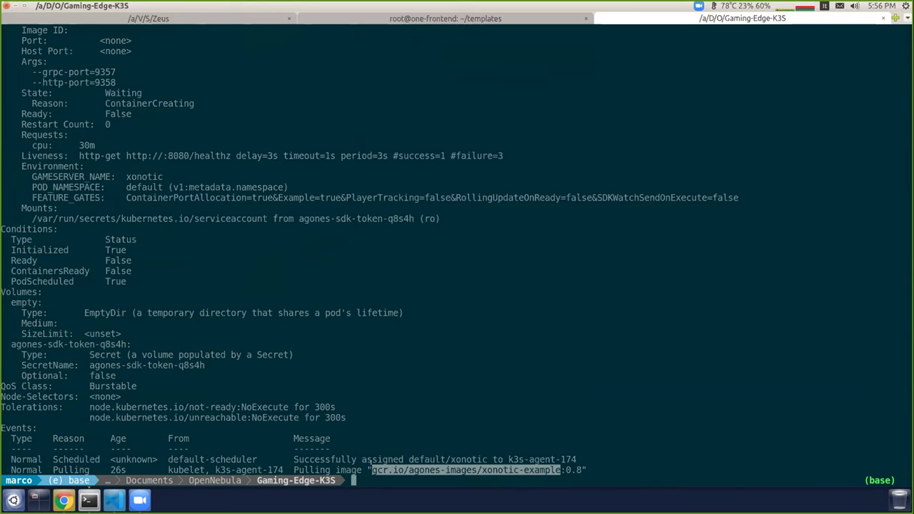
{"action": "key", "text": "Up"}
{"action": "key", "text": "Return"}
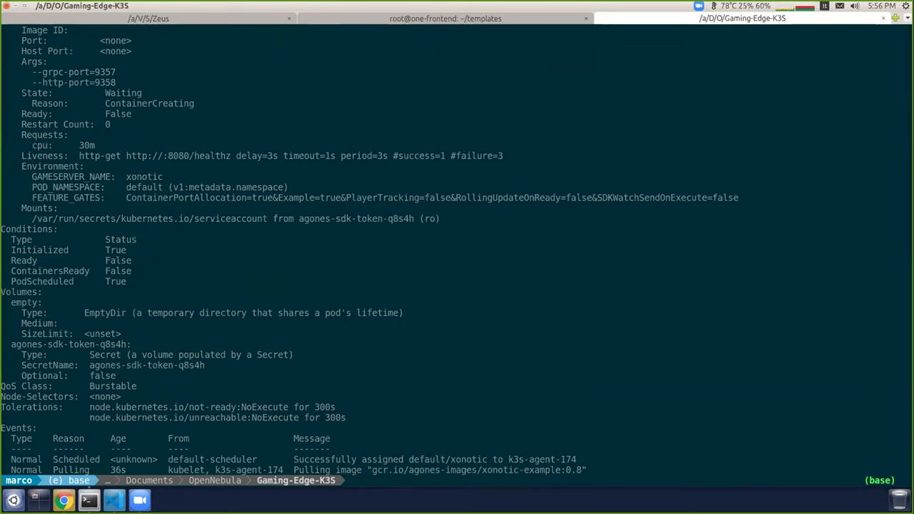
Query the game servers twice with kubectl get gameserver, highlighting the xonotic server's port between the queries.
{"action": "type", "text": "kubectl get gameserver"}
{"action": "key", "text": "Return"}
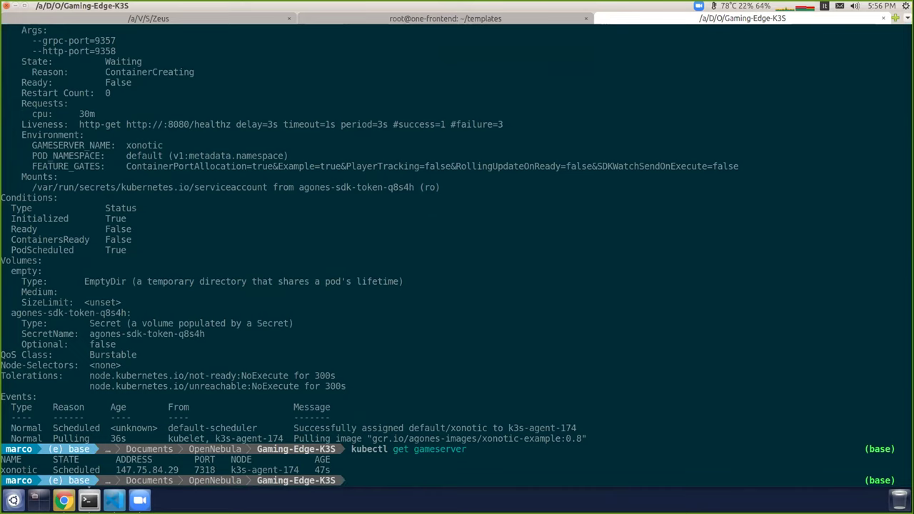
{"action": "double_click", "coordinate": [146, 470]}
{"action": "double_click", "coordinate": [205, 470]}
{"action": "key", "text": "Up"}
{"action": "key", "text": "Up"}
{"action": "key", "text": "Down"}
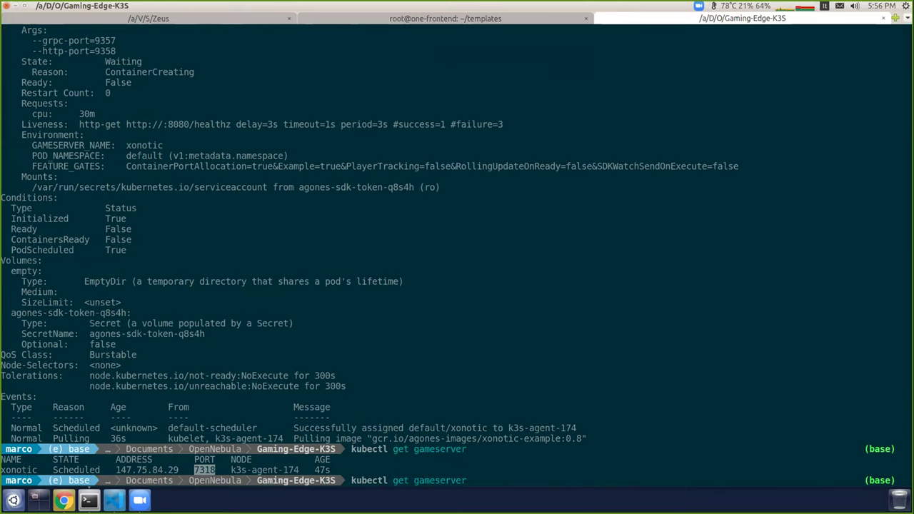
{"action": "key", "text": "Return"}
Repeat kubectl describe pods xonotic several times to follow the pod's image pull and container start events.
{"action": "type", "text": "kubectl get pods"}
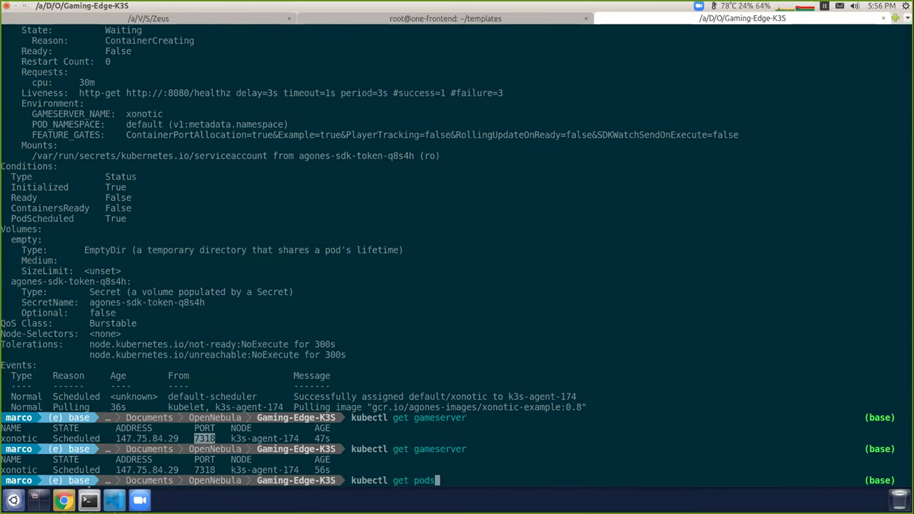
{"action": "key", "text": "Up"}
{"action": "key", "text": "Up"}
{"action": "key", "text": "Return"}
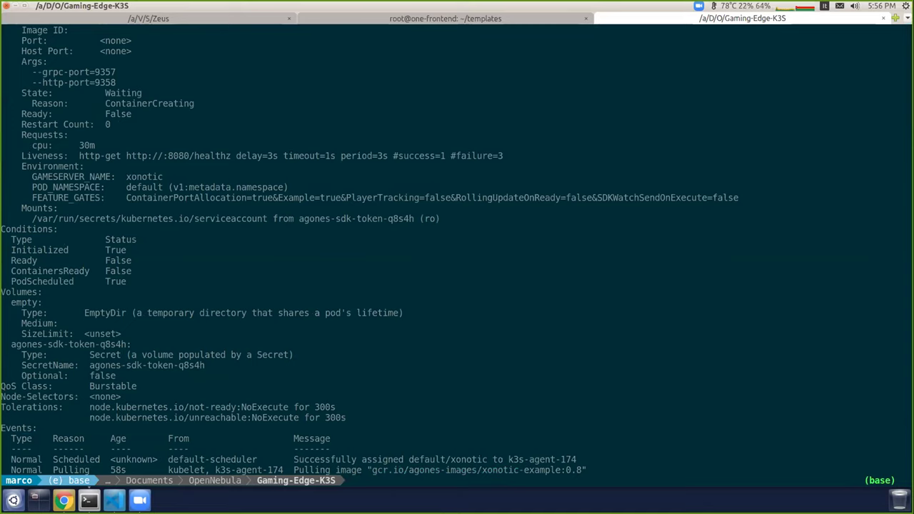
{"action": "key", "text": "Up"}
{"action": "key", "text": "Return"}
{"action": "key", "text": "Up"}
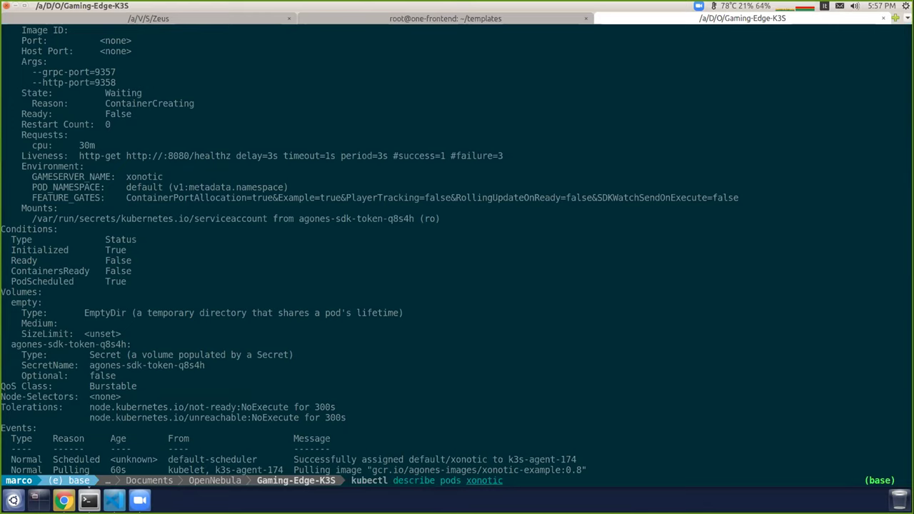
{"action": "key", "text": "Down"}
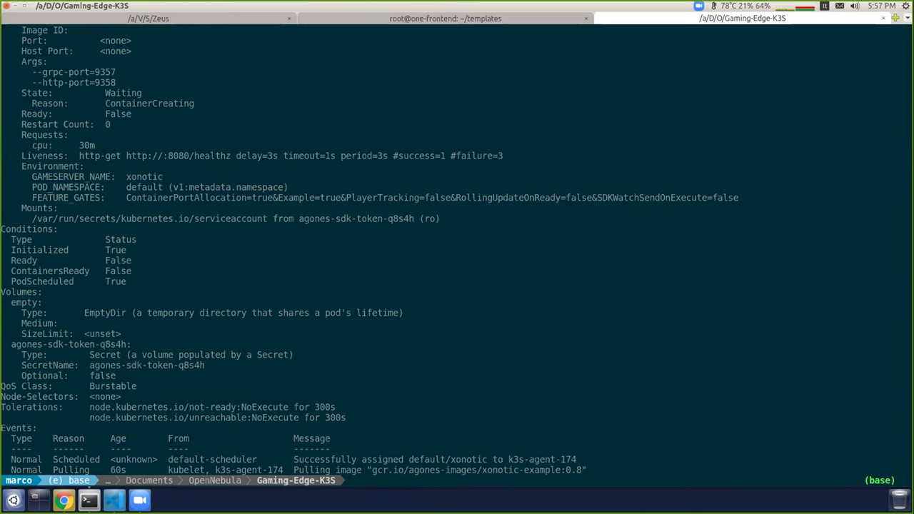
{"action": "key", "text": "Up"}
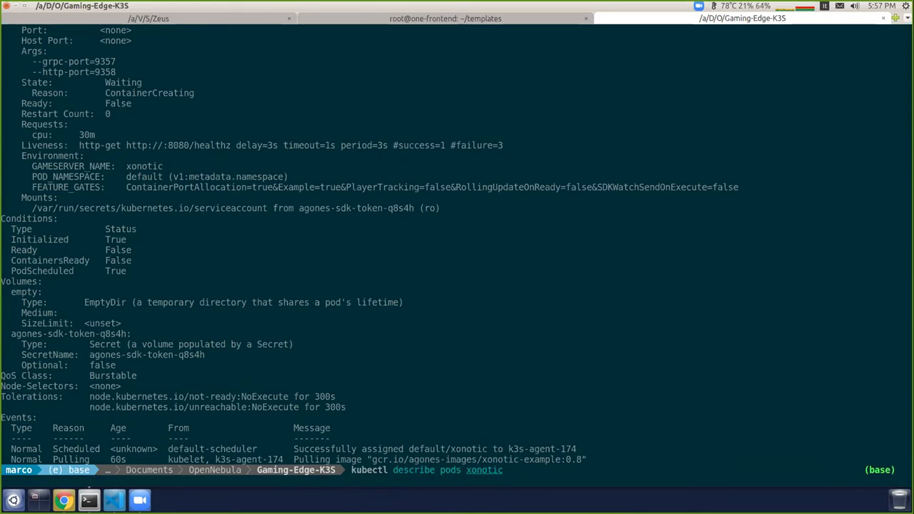
{"action": "key", "text": "Return"}
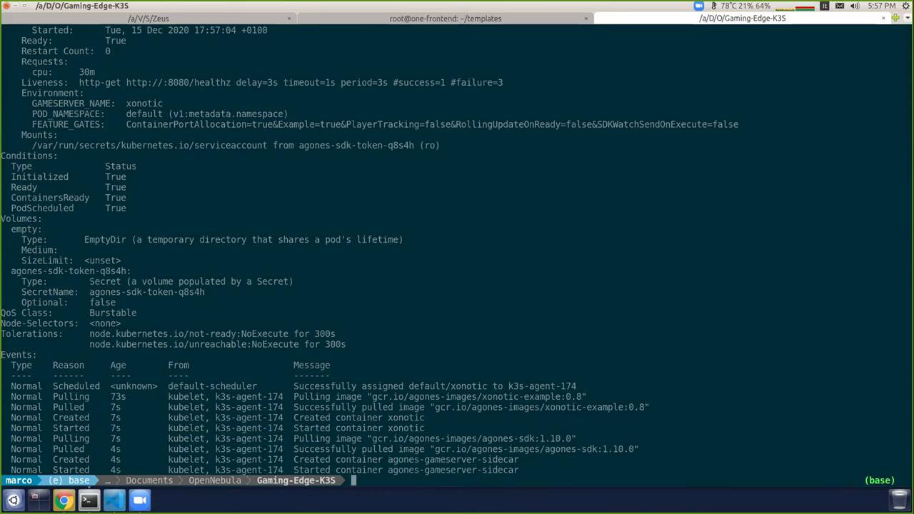
Recheck the xonotic game server's state with kubectl get gameserver and highlight its address and port for connecting.
{"action": "type", "text": "kubectl get gameserver"}
{"action": "key", "text": "Return"}
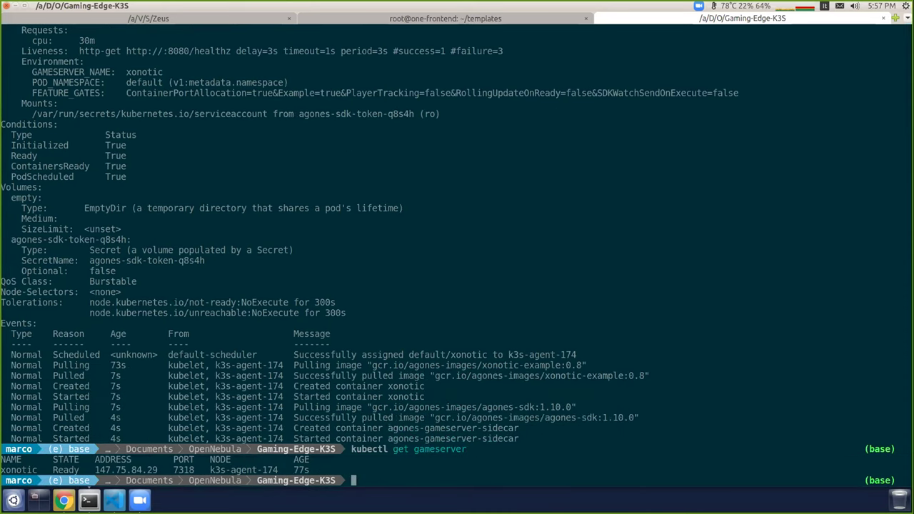
{"action": "key", "text": "Return"}
{"action": "key", "text": "Return"}
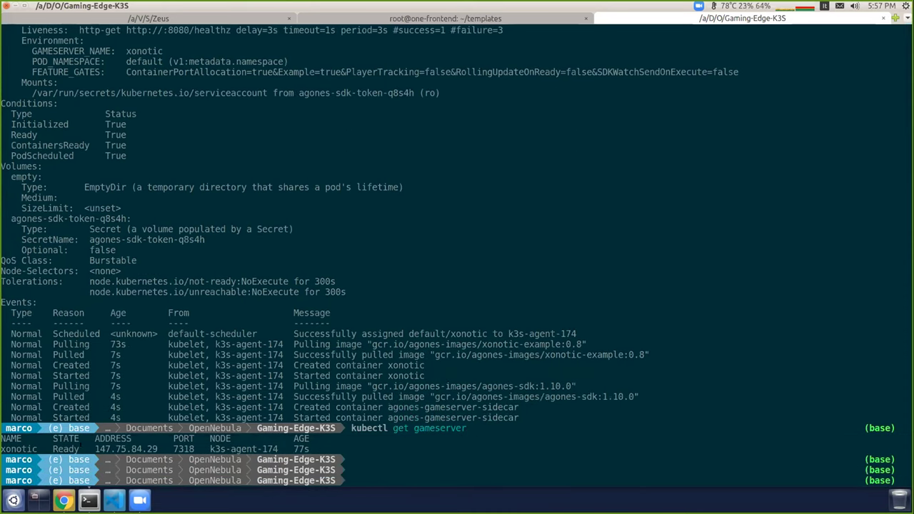
{"action": "double_click", "coordinate": [112, 447]}
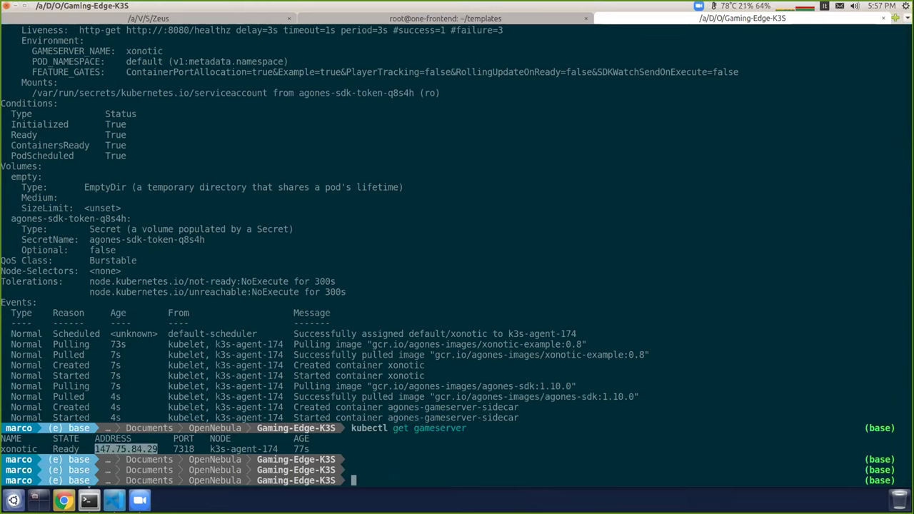
{"action": "double_click", "coordinate": [183, 449]}
Launch the game client with ./Xonotic/xonotic-linux-glx.sh and open its Multiplayer dialog.
{"action": "type", "text": "./"}
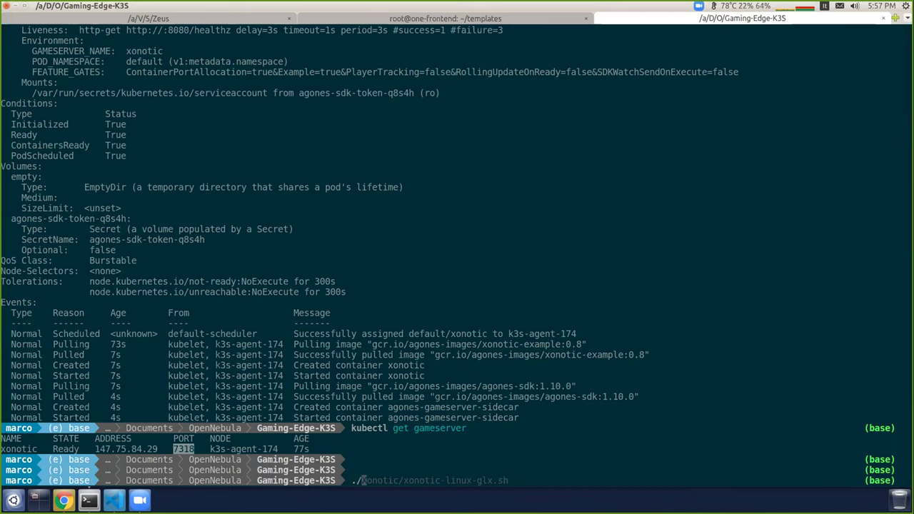
{"action": "key", "text": "Right"}
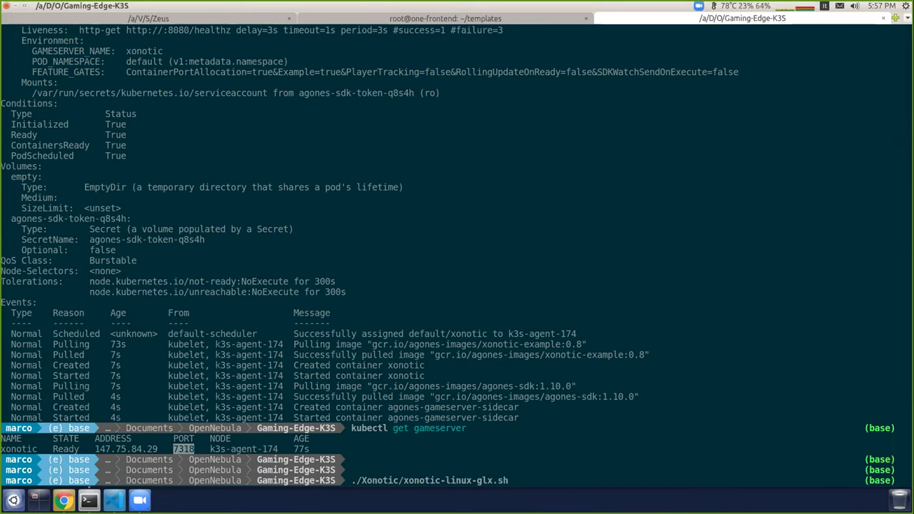
{"action": "key", "text": "Return"}
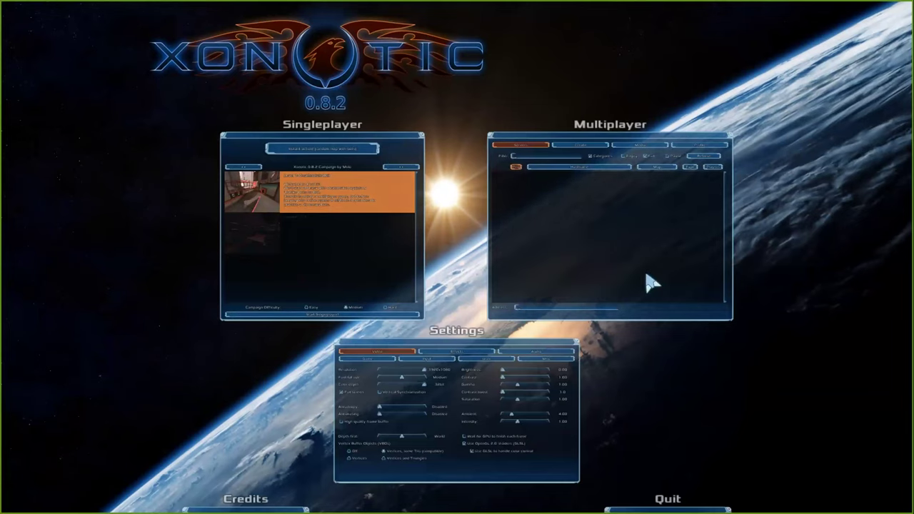
{"action": "left_click", "coordinate": [646, 275]}
Look up the xonotic server's address in the terminal and enter 147.75.84.29 as the multiplayer server address in Xonotic.
{"action": "key", "text": "alt+Tab"}
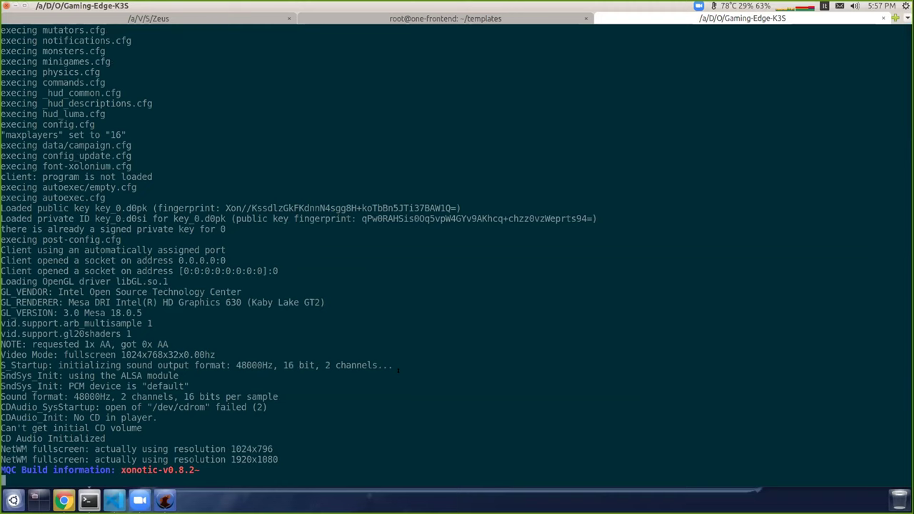
{"action": "scroll", "coordinate": [309, 326], "scroll_direction": "up", "scroll_amount": 15}
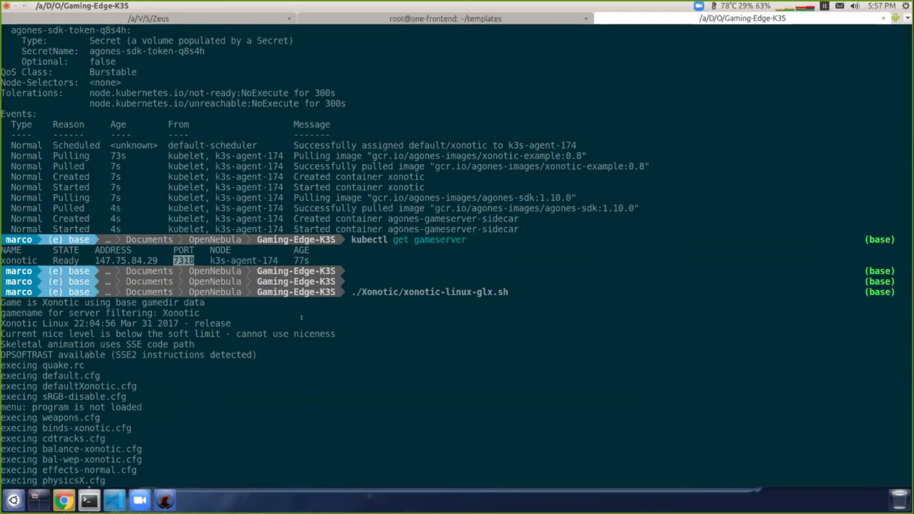
{"action": "key", "text": "alt"}
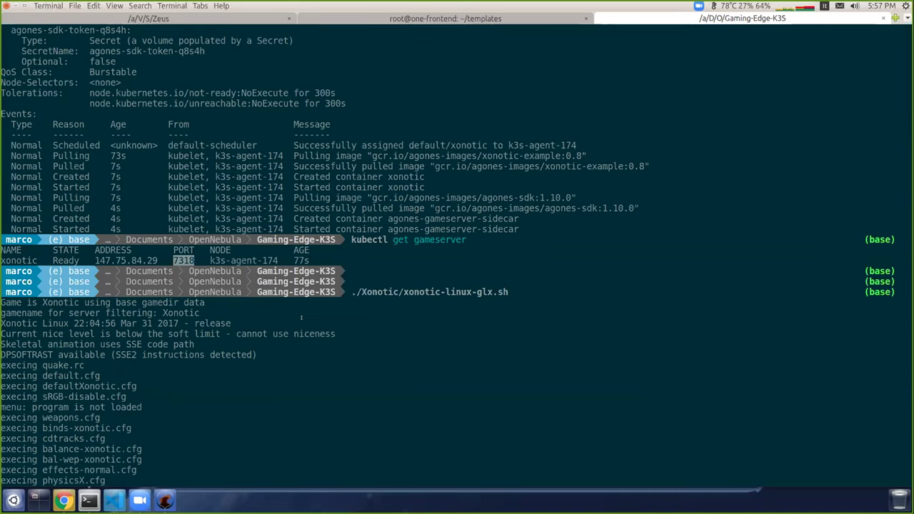
{"action": "key", "text": "alt+Tab"}
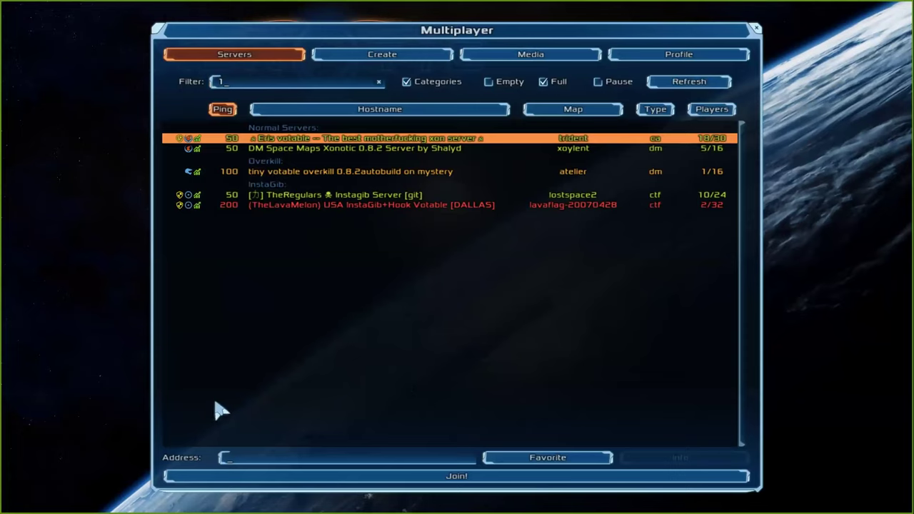
{"action": "type", "text": "147"}
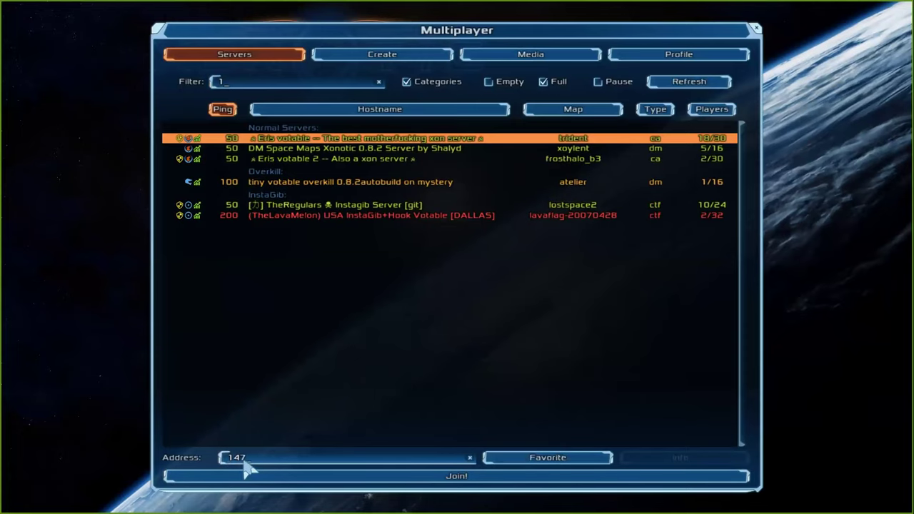
{"action": "type", "text": ".75.84"}
{"action": "key", "text": "alt+Tab"}
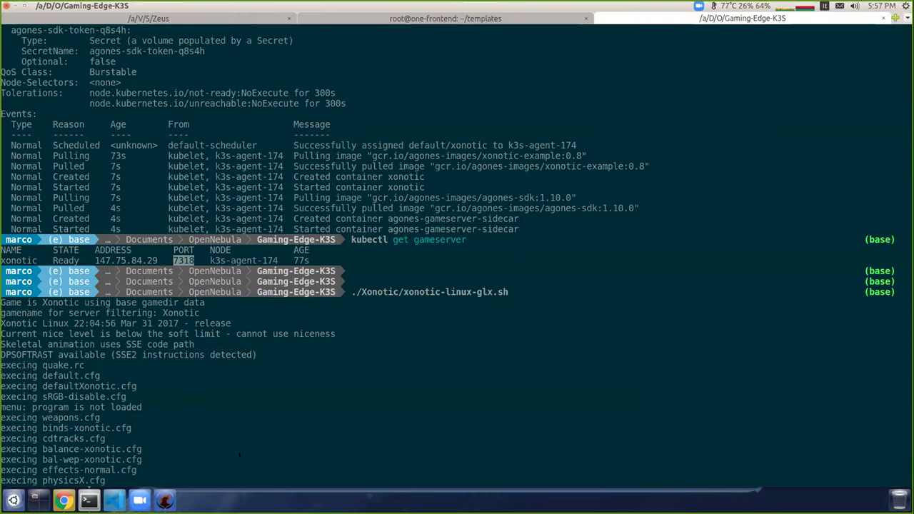
{"action": "key", "text": "alt+Tab"}
{"action": "type", "text": ".29:"}
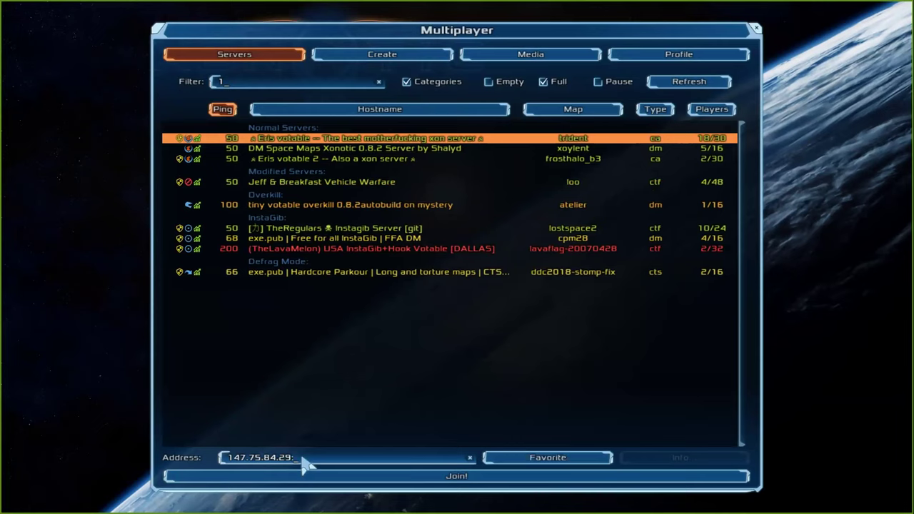
Check the port in the terminal, complete the server address with port 7318 and join the server.
{"action": "key", "text": "alt+Tab"}
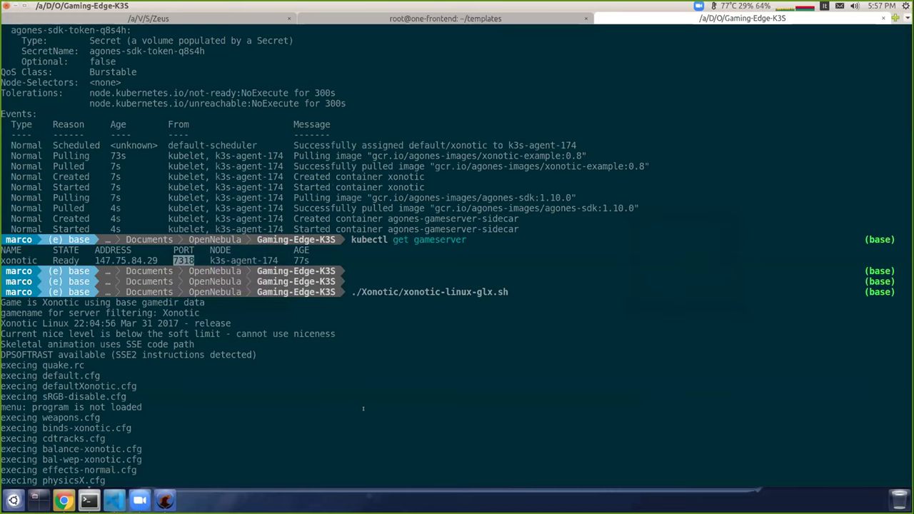
{"action": "key", "text": "alt+Tab"}
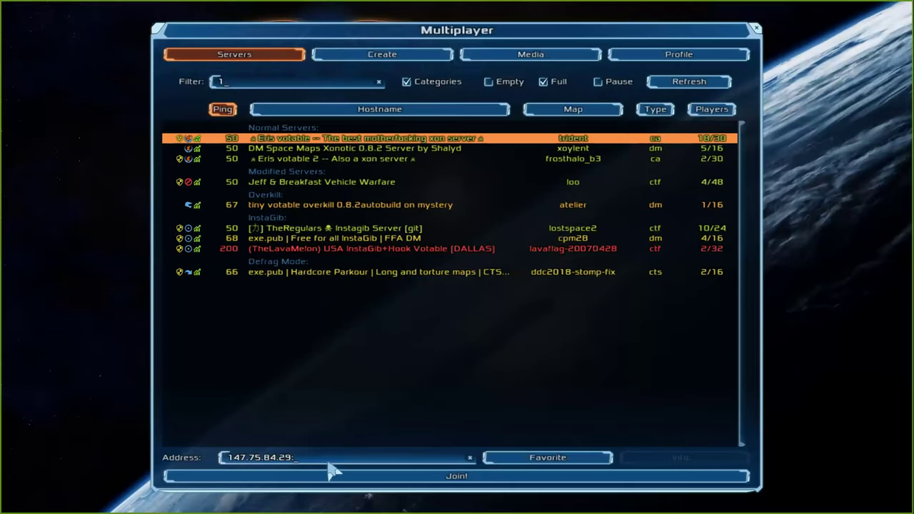
{"action": "type", "text": "7318"}
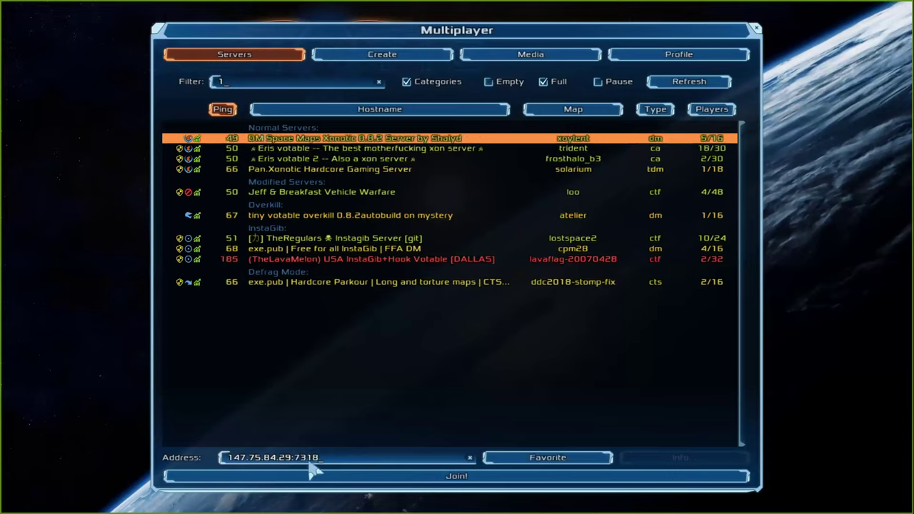
{"action": "left_click", "coordinate": [435, 480]}
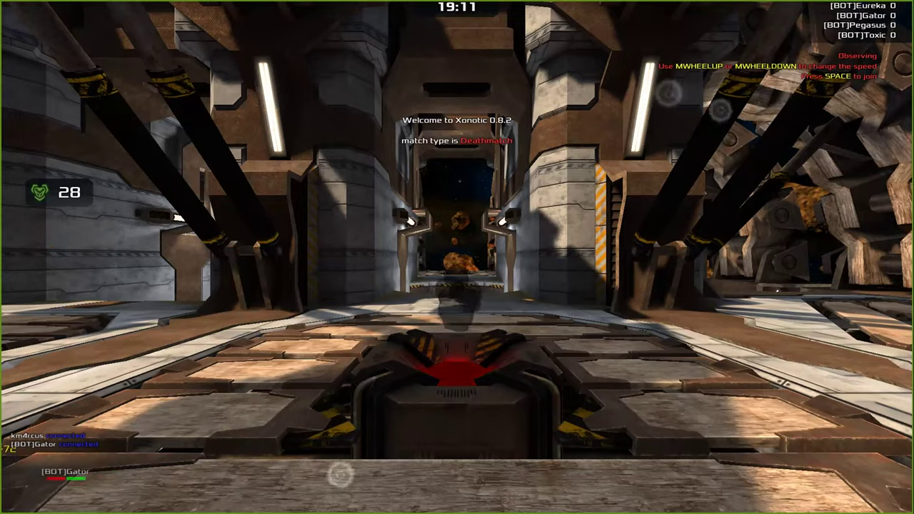
Join the Deathmatch as a player and move across the platforms towards the bots.
{"action": "key", "text": "space"}
{"action": "key", "text": "w"}
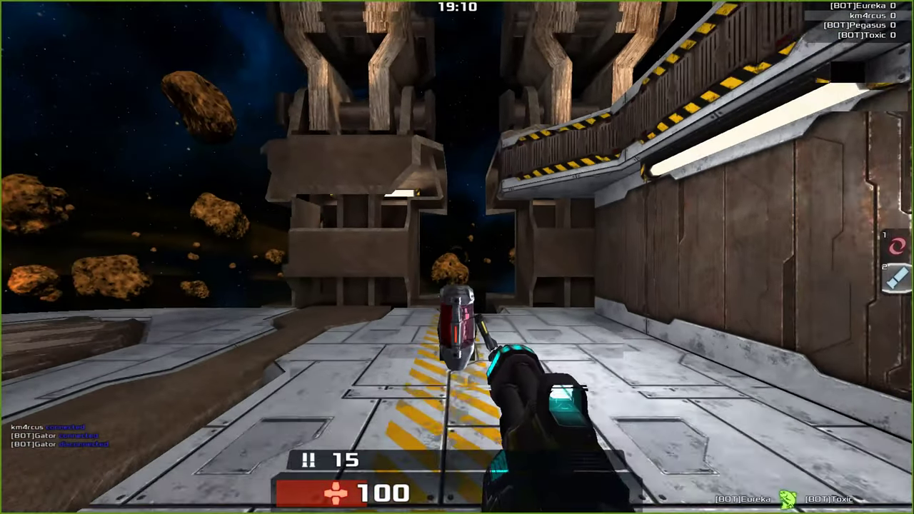
{"action": "key", "text": "w"}
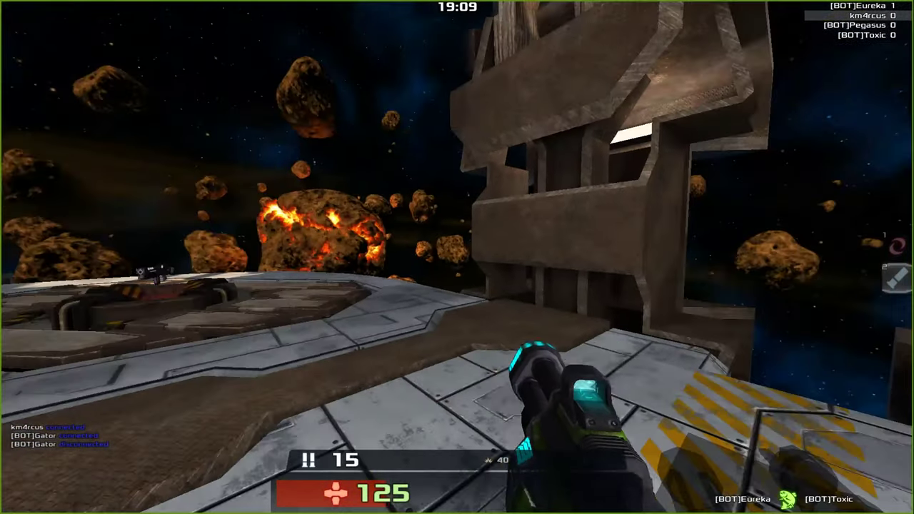
{"action": "key", "text": "w"}
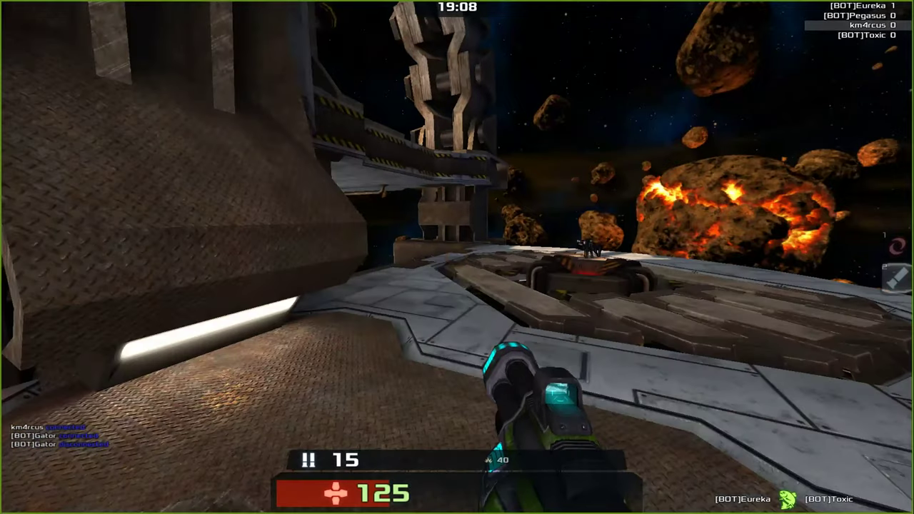
{"action": "key", "text": "w"}
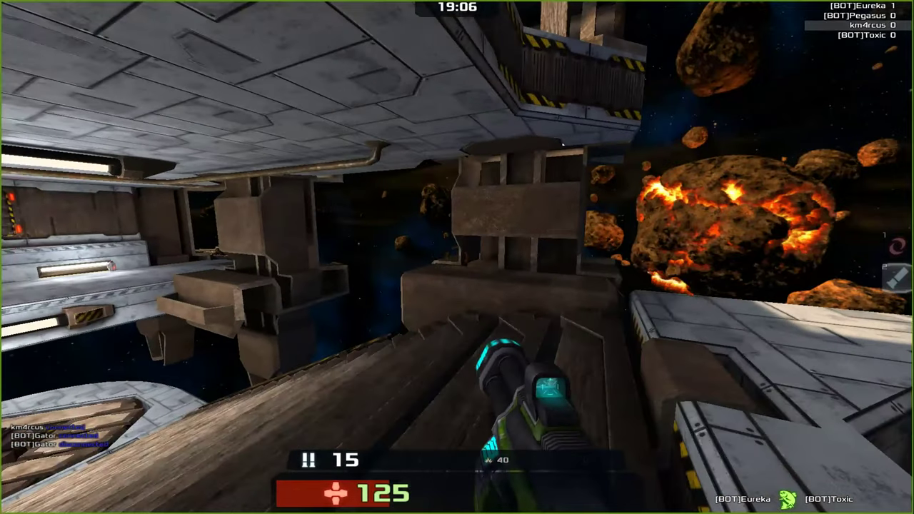
{"action": "key", "text": "w"}
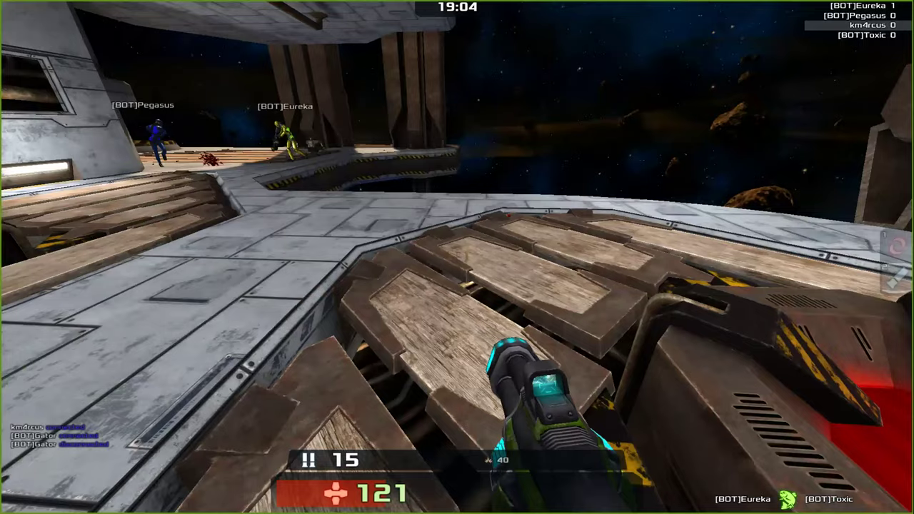
Fire several shots at the opposing bots while moving back and forth on the platform.
{"action": "left_click", "coordinate": [457, 257]}
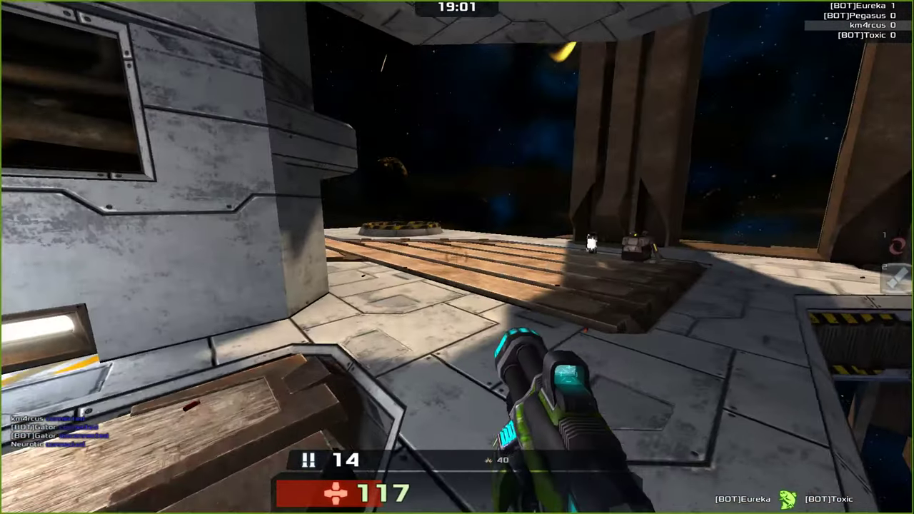
{"action": "key", "text": "s"}
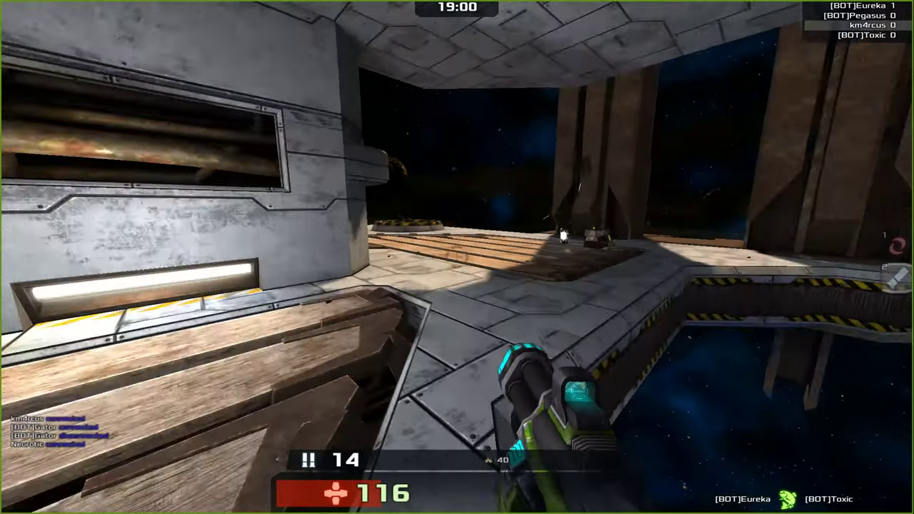
{"action": "key", "text": "w"}
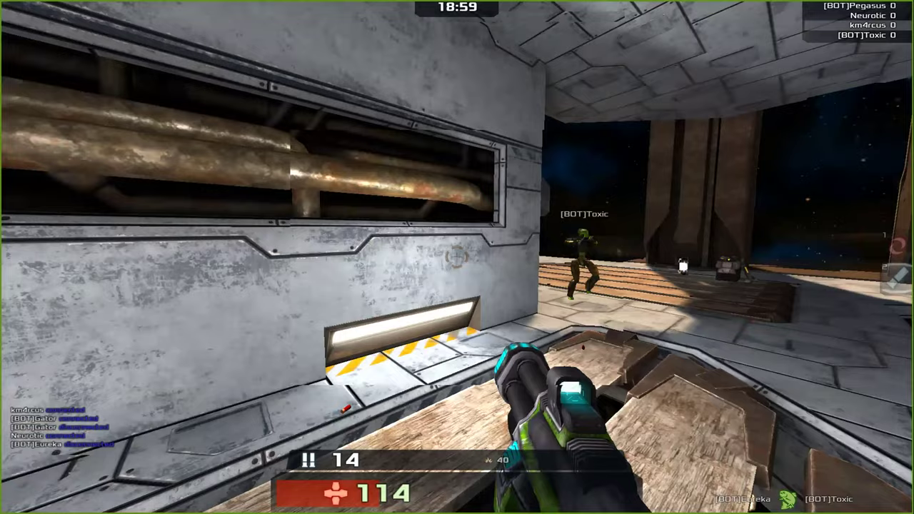
{"action": "key", "text": "w"}
{"action": "left_click", "coordinate": [457, 257]}
{"action": "key", "text": "s"}
{"action": "key", "text": "w"}
{"action": "left_click", "coordinate": [457, 257]}
{"action": "key", "text": "s"}
{"action": "left_click", "coordinate": [457, 257]}
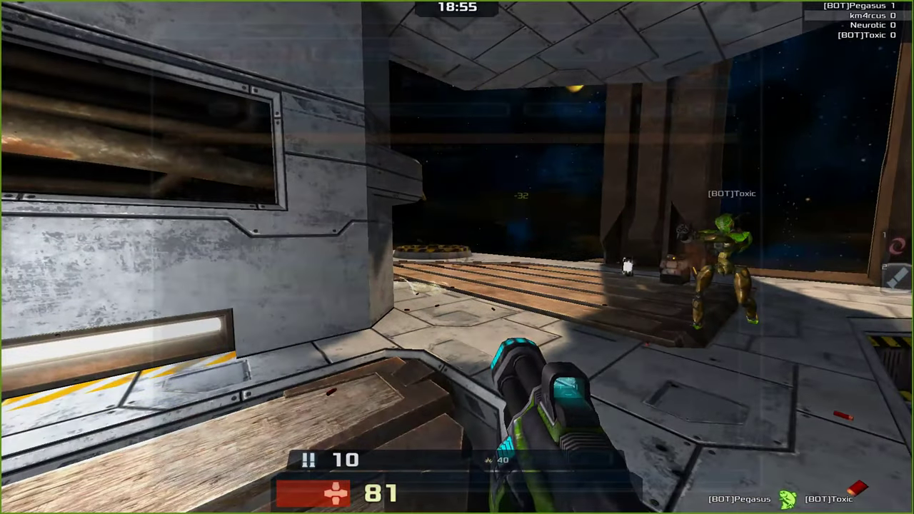
Leave the match and quit Xonotic, confirming the exit.
{"action": "key", "text": "Escape"}
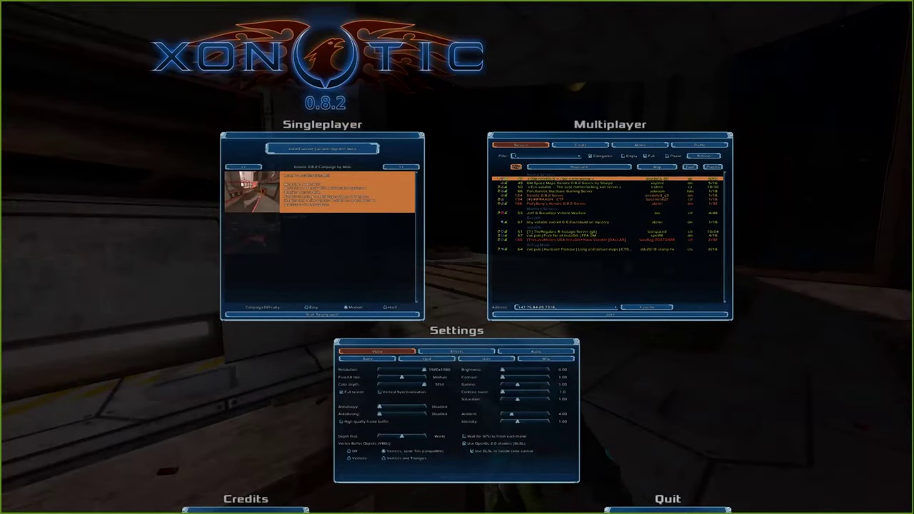
{"action": "left_click", "coordinate": [668, 510]}
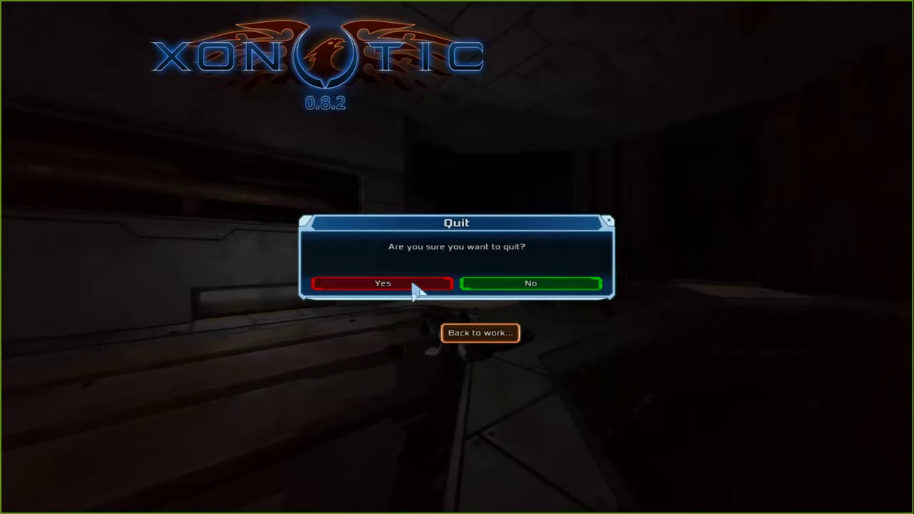
{"action": "left_click", "coordinate": [416, 284]}
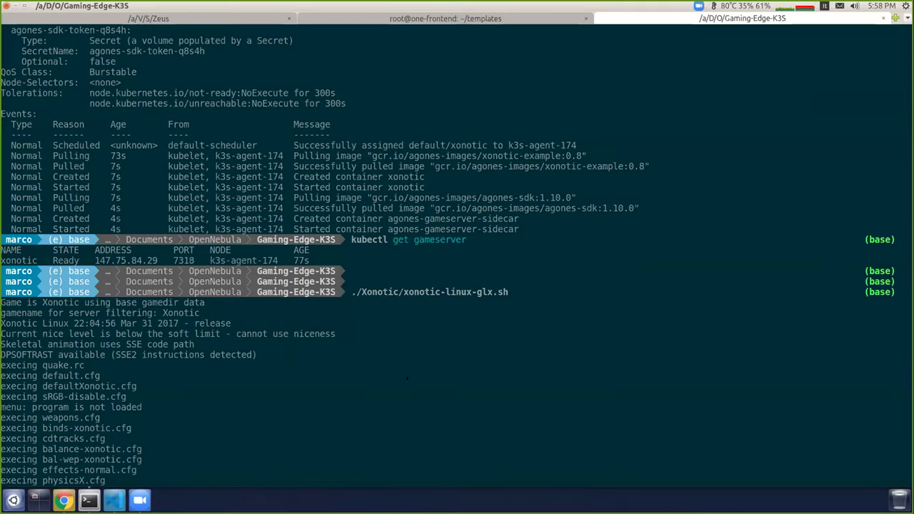